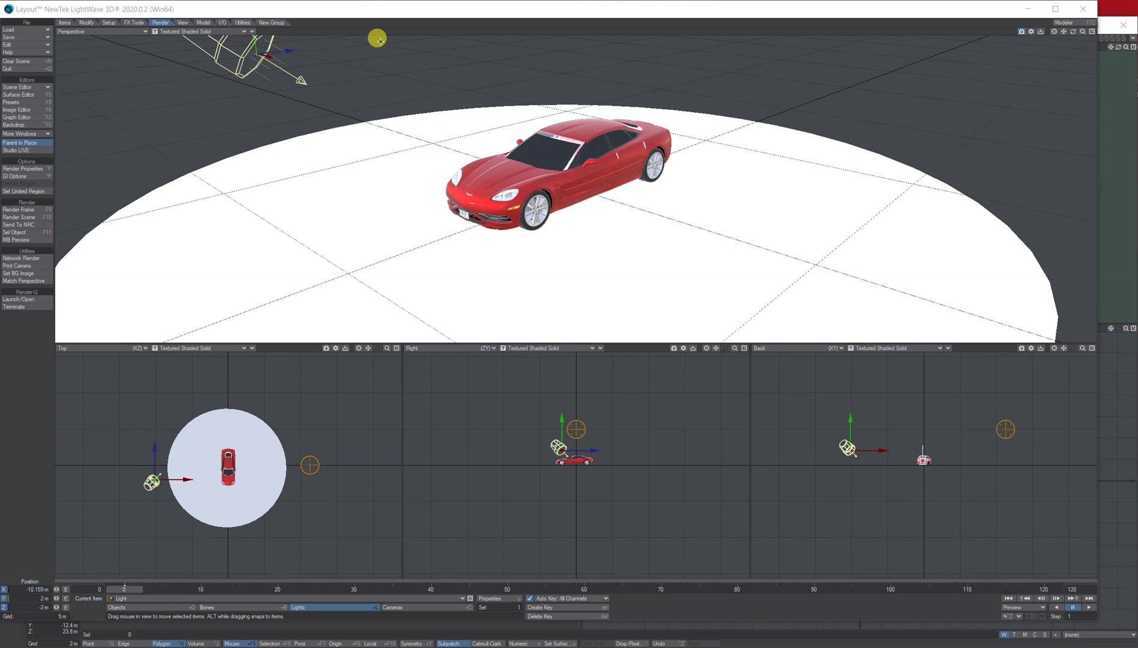
Switch the perspective view to live VPR rendering and bring up EnvLight's light properties
click(183, 31)
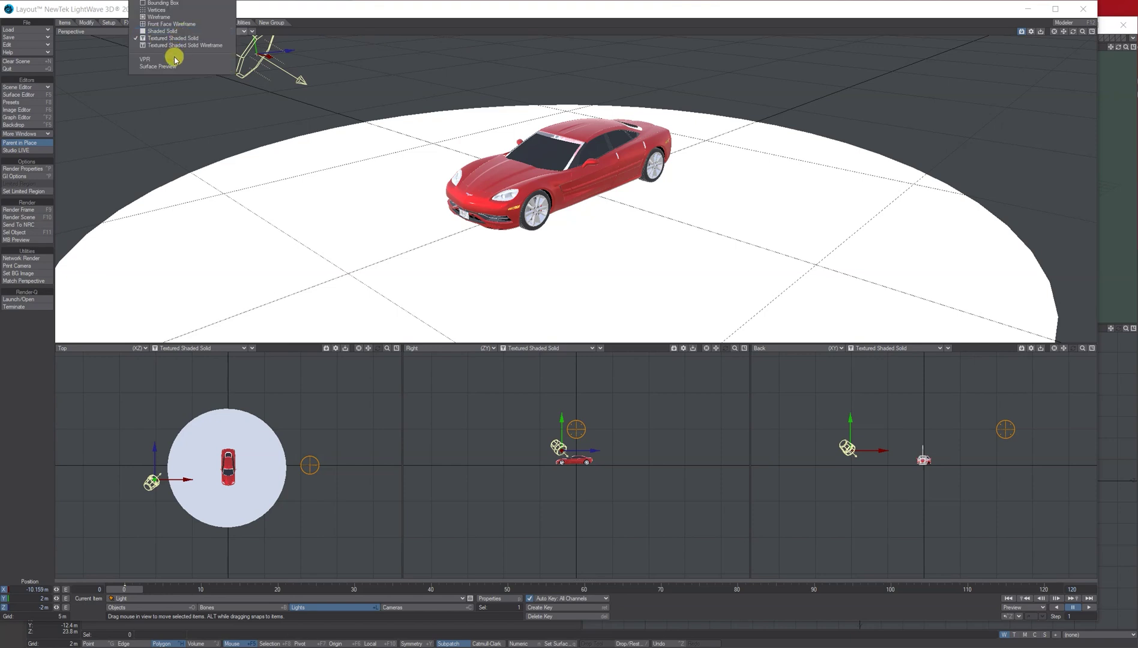
click(145, 59)
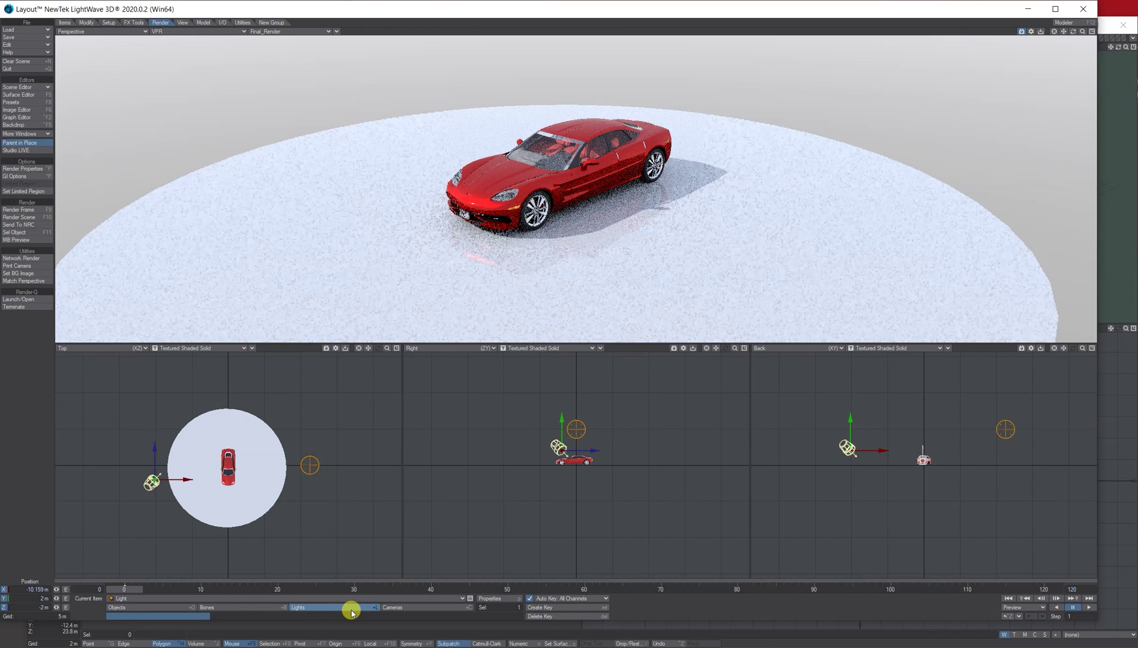
click(411, 608)
click(336, 608)
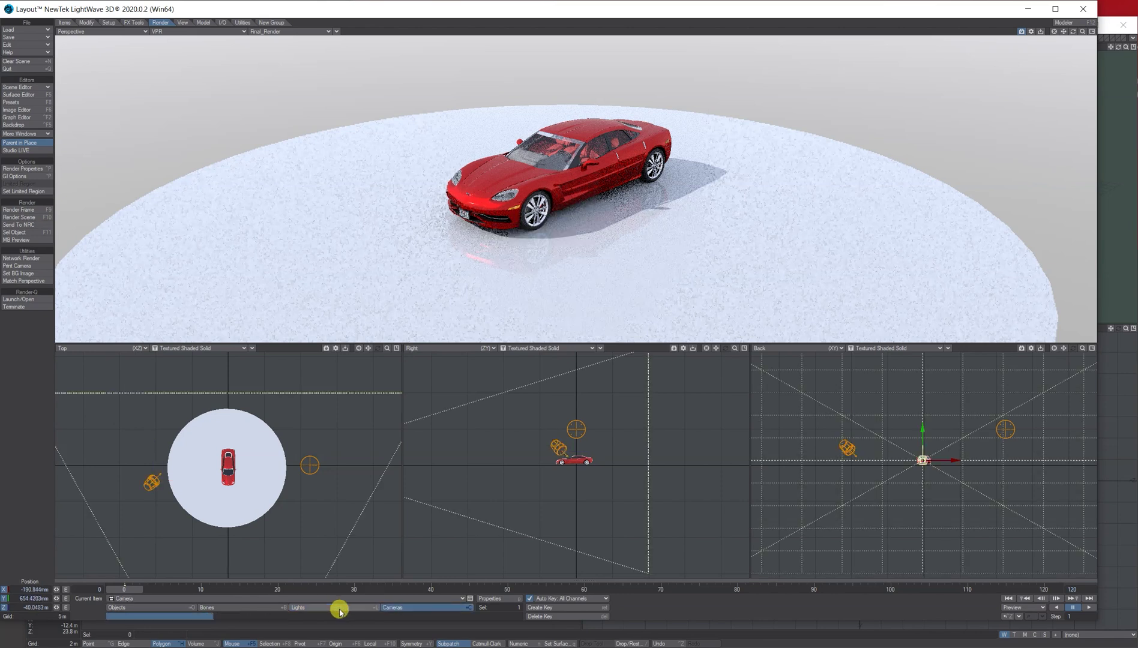
click(489, 599)
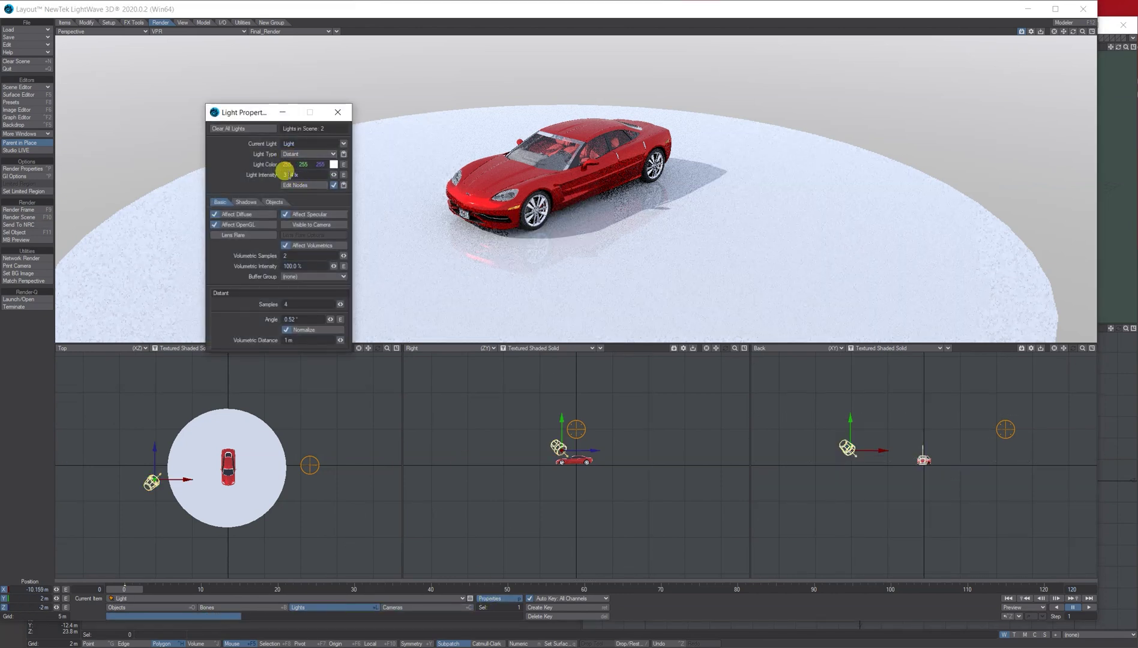
click(342, 144)
click(348, 151)
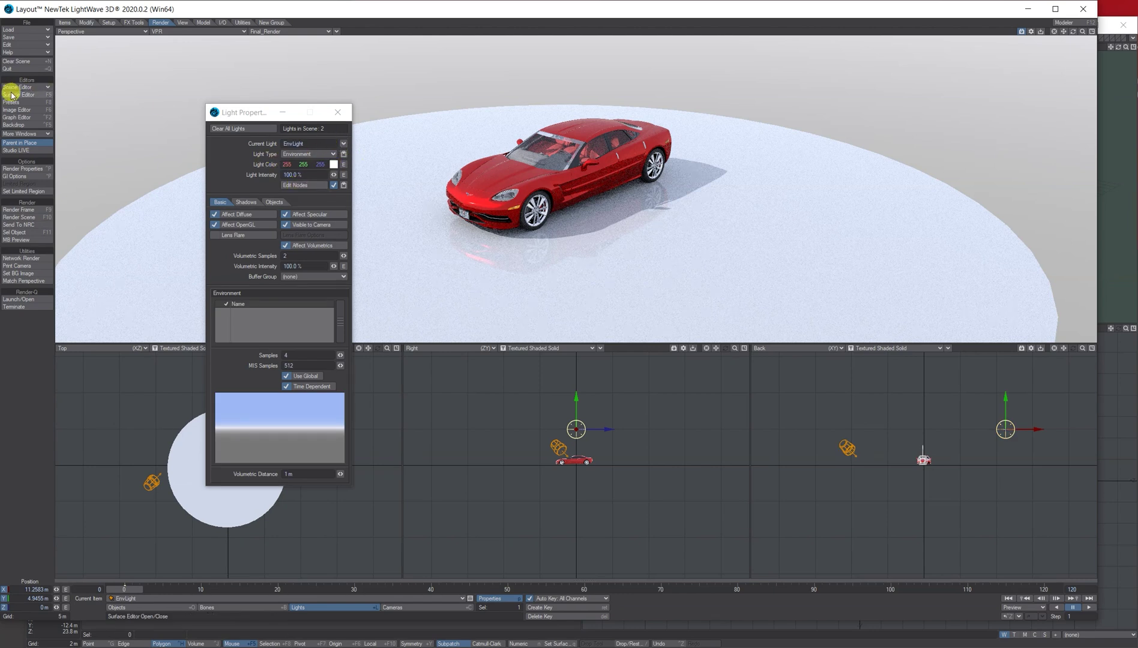
click(19, 46)
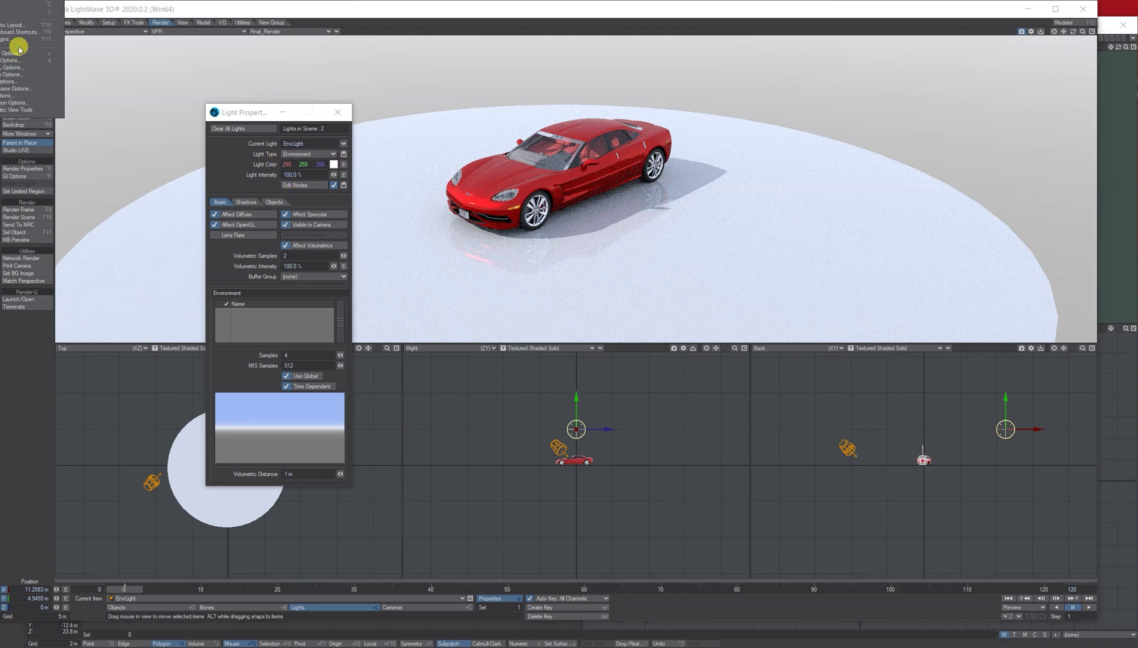
click(15, 90)
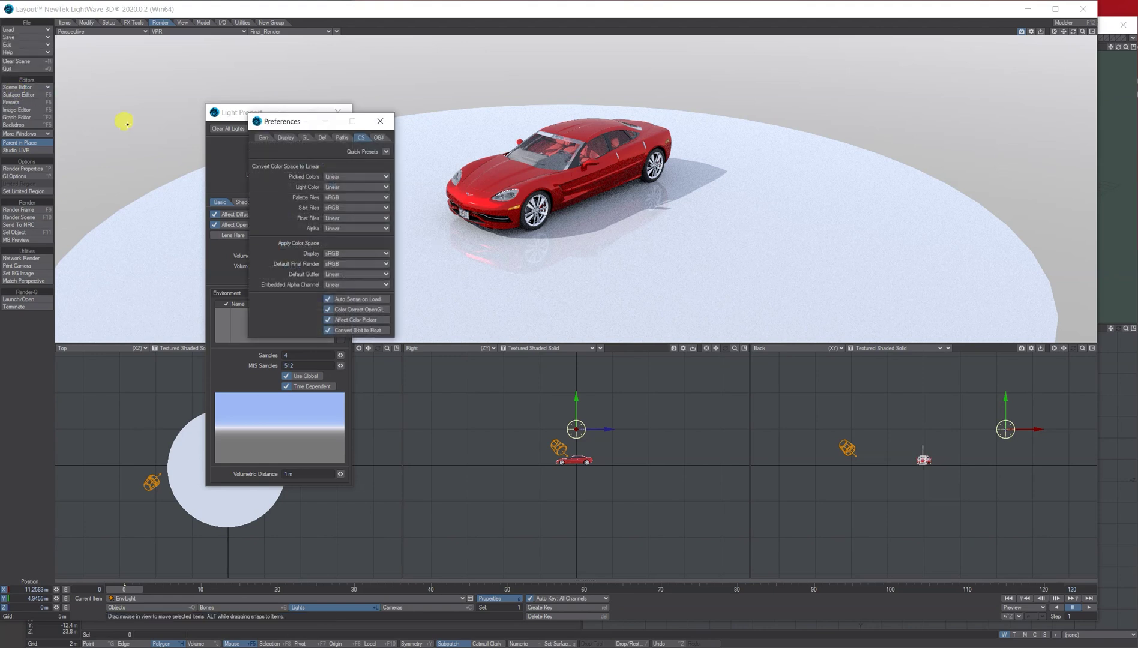
click(379, 114)
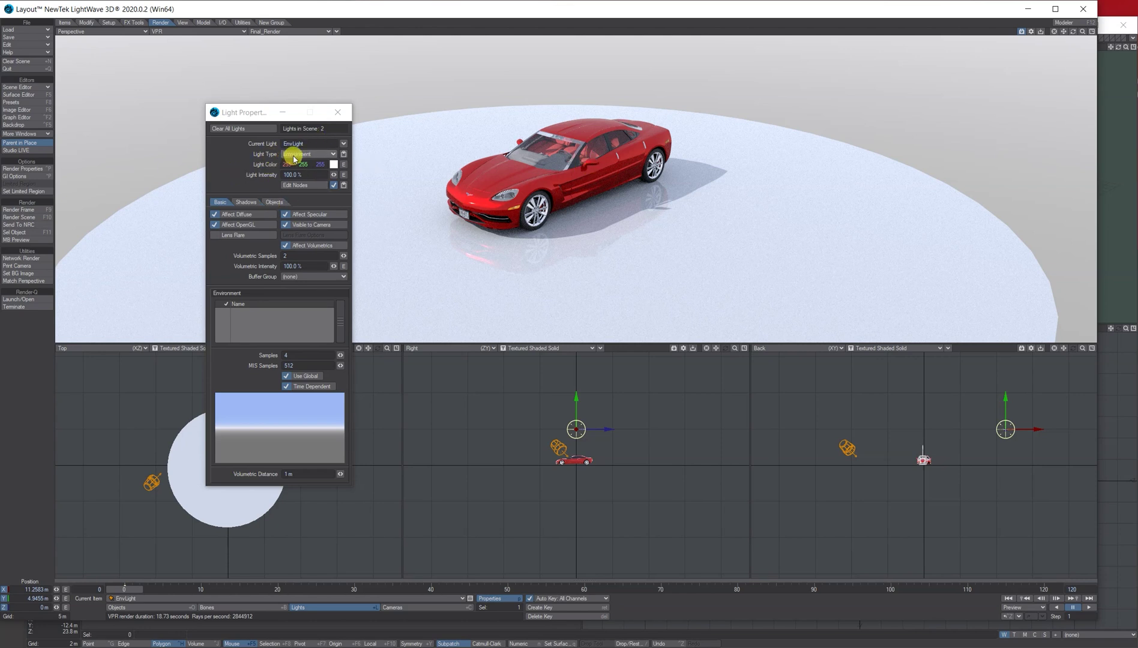
Turn off Use Global for EnvLight and add a Textured Environment, showing its settings
click(286, 377)
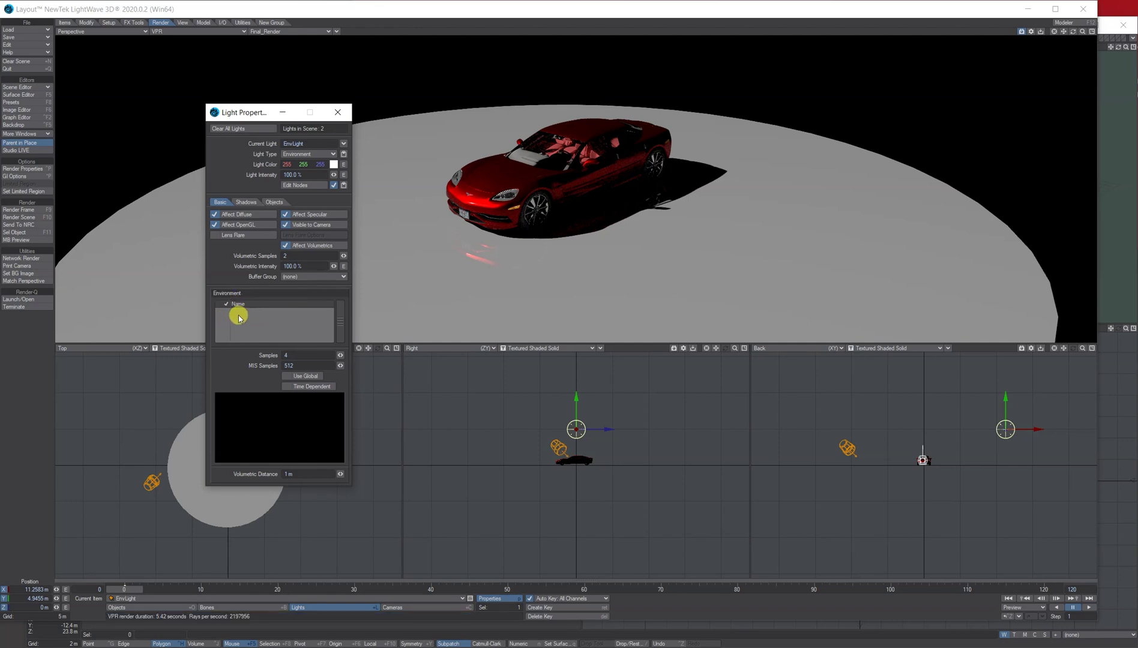
right_click(240, 316)
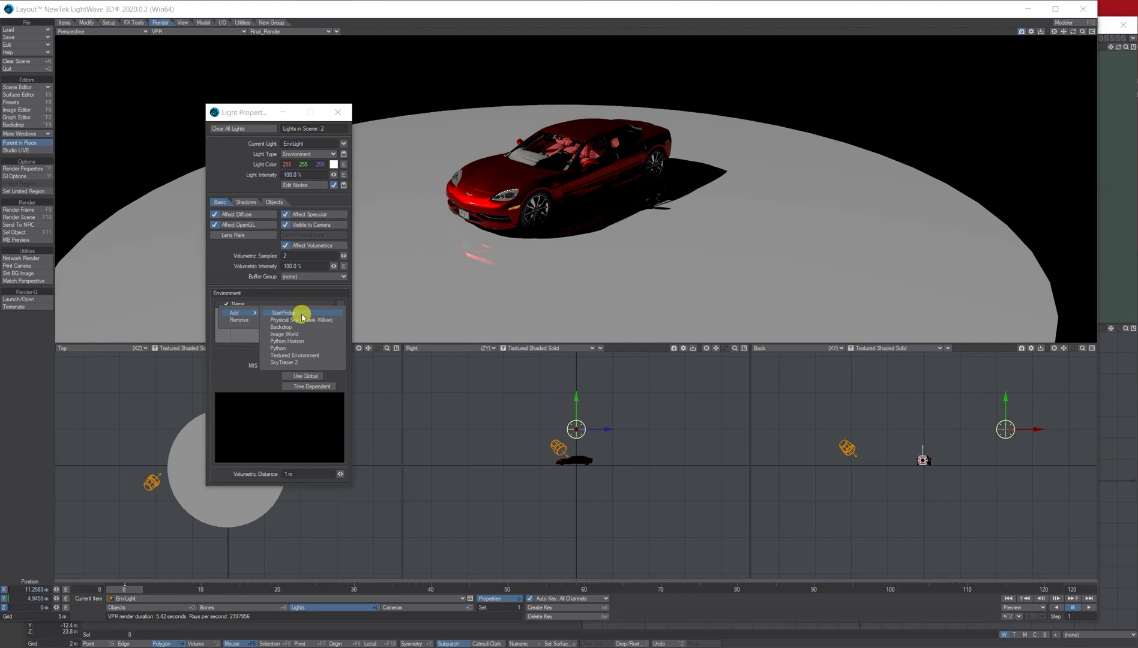
click(303, 359)
double_click(277, 312)
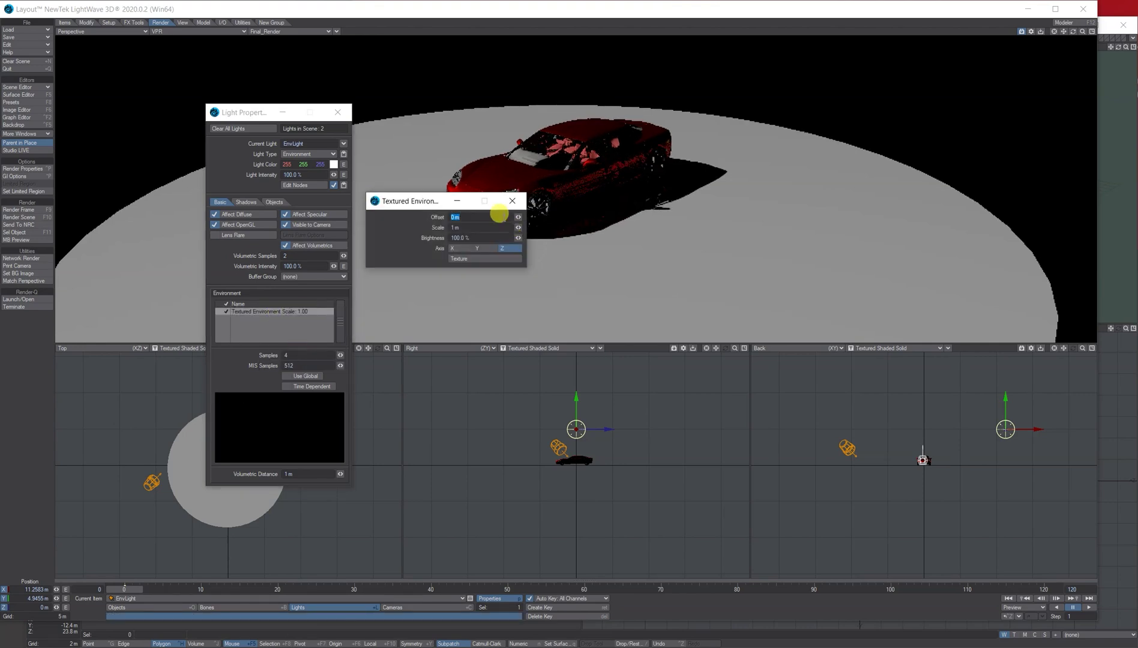
Texture the environment with studio_garden_4k.hdr using spherical projection on the Y axis
click(472, 258)
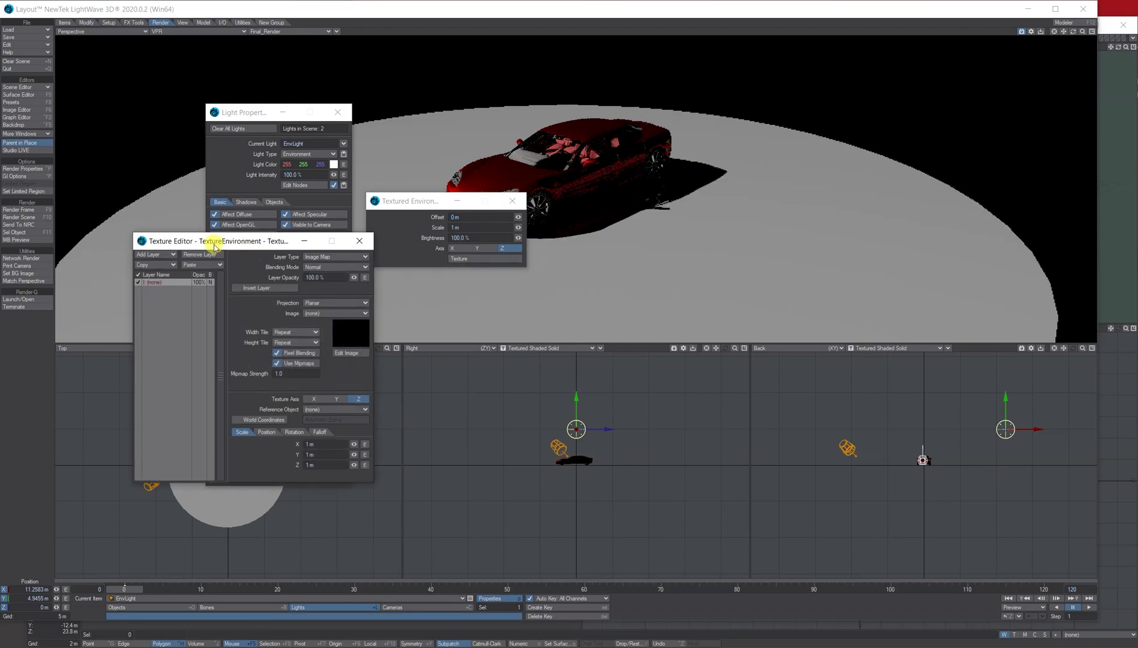
drag(213, 242, 218, 221)
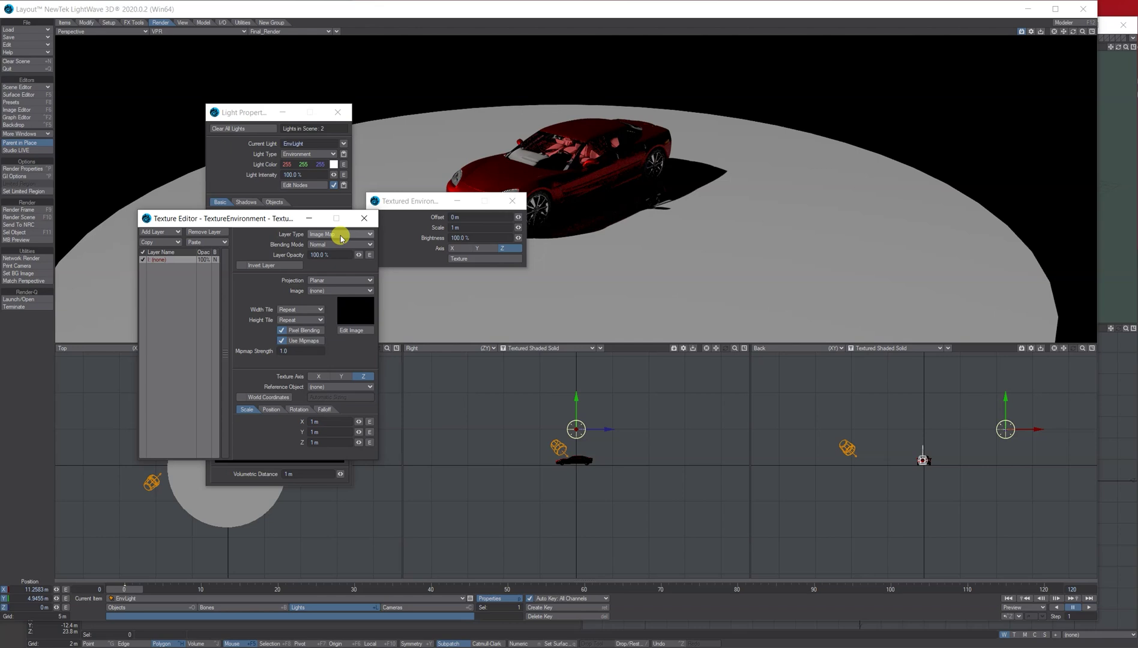
click(329, 281)
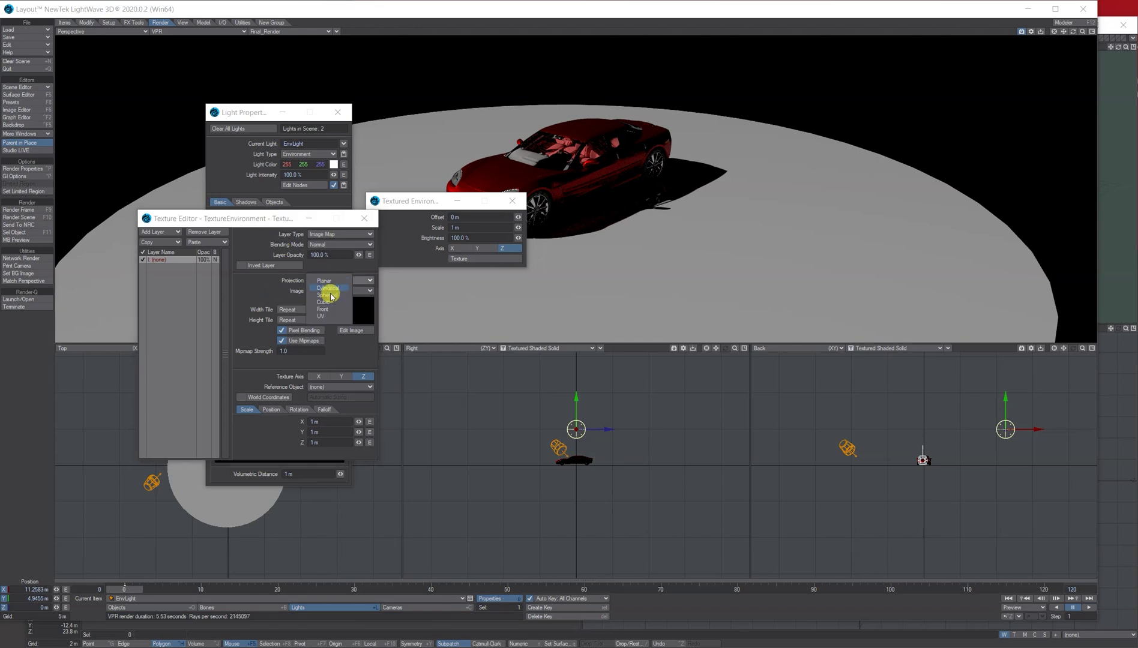
click(331, 296)
click(324, 311)
click(323, 317)
click(276, 474)
click(609, 573)
click(342, 398)
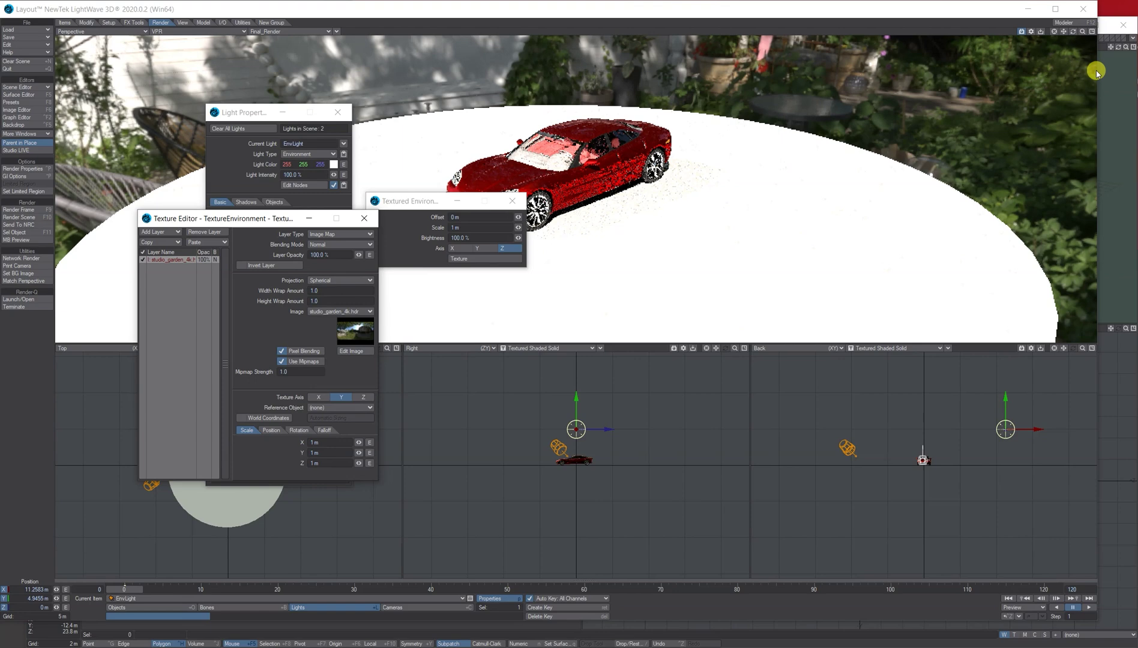
mouse_move(1073, 31)
mouse_down()
mouse_move(1093, 30)
mouse_move(1093, 42)
mouse_up()
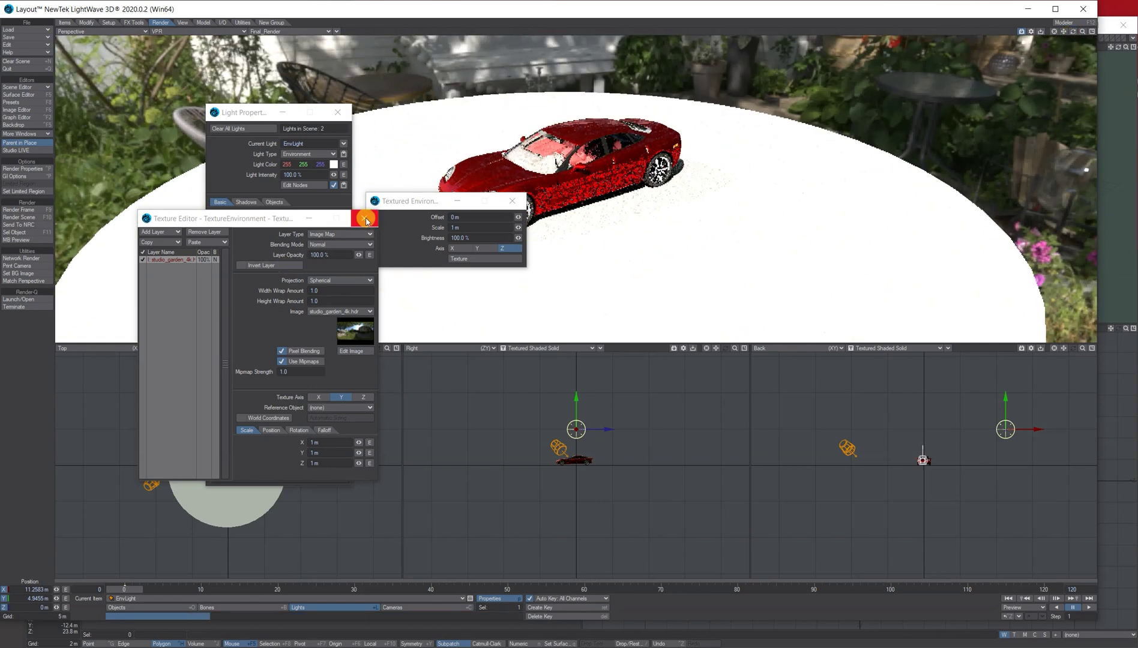
Turn off diffuse, OpenGL and specular effects on the distant Light
click(363, 218)
click(512, 200)
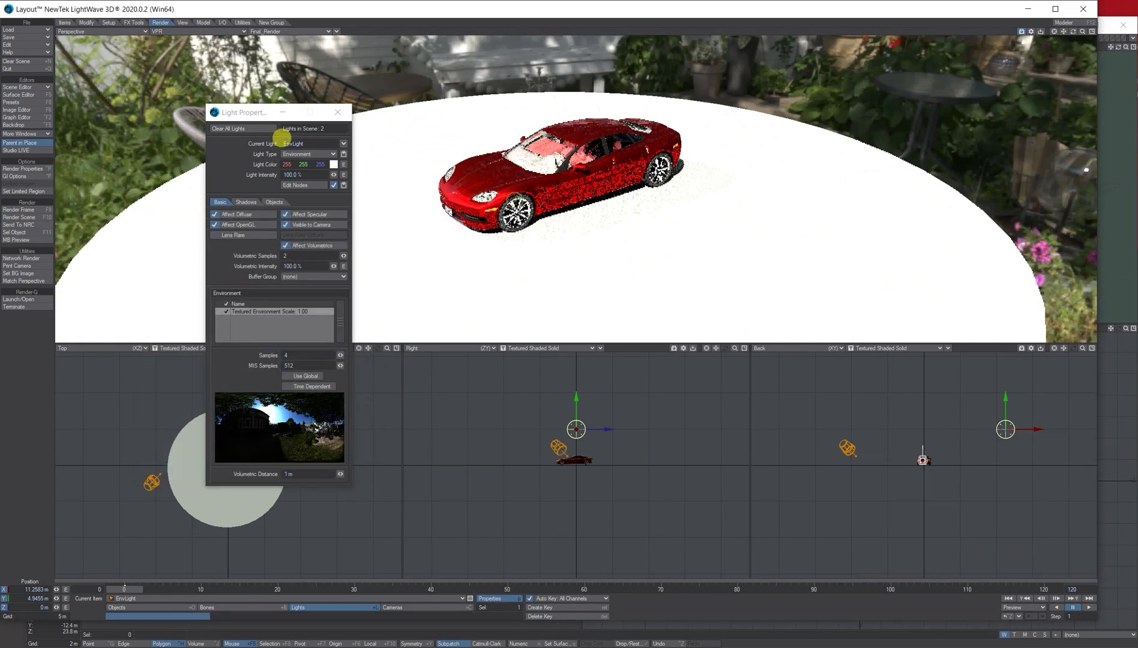
click(344, 143)
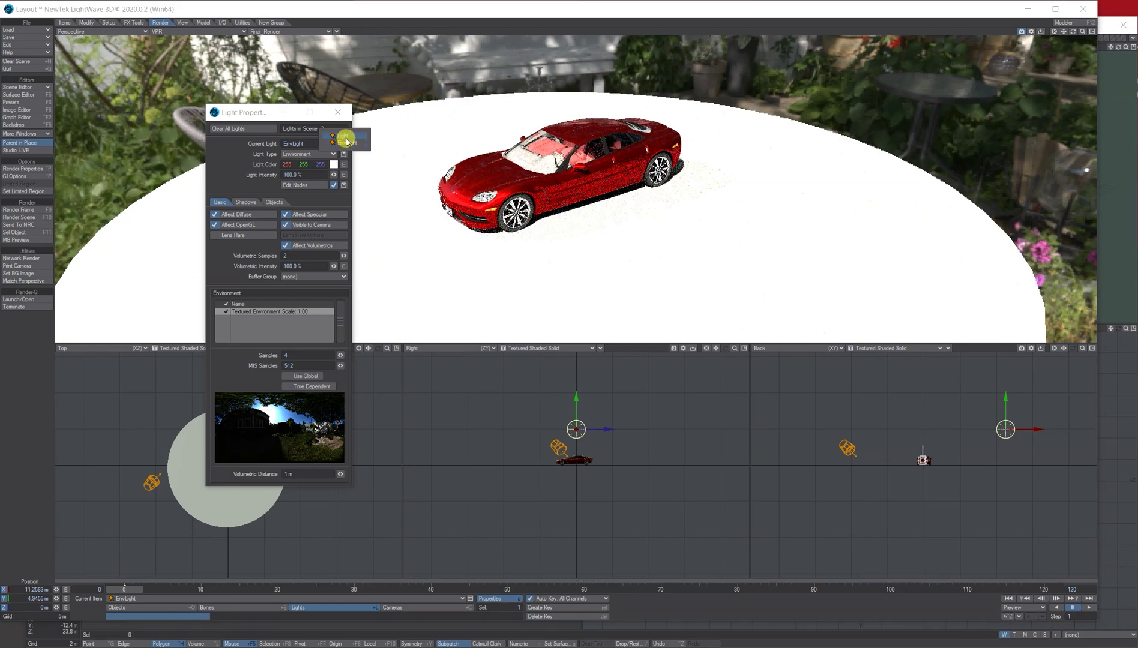
click(345, 137)
click(231, 214)
click(231, 224)
click(287, 215)
Set the distant Light to 0.0 lx with volumetrics off, then return to EnvLight
click(306, 175)
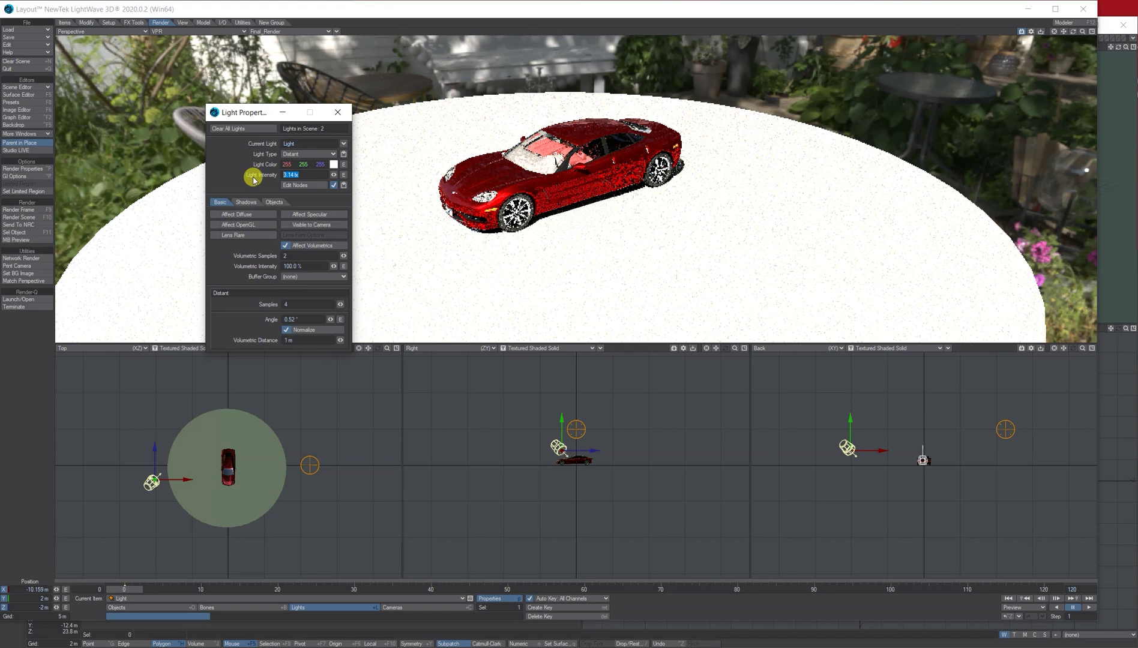
text(0)
key(Tab)
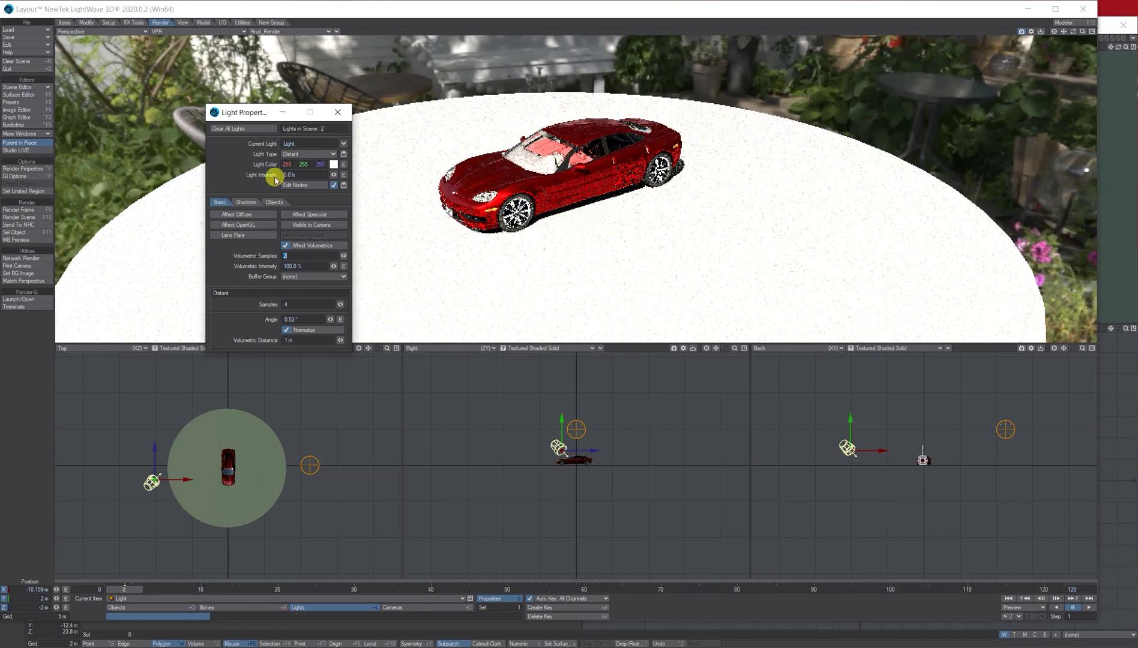
click(309, 245)
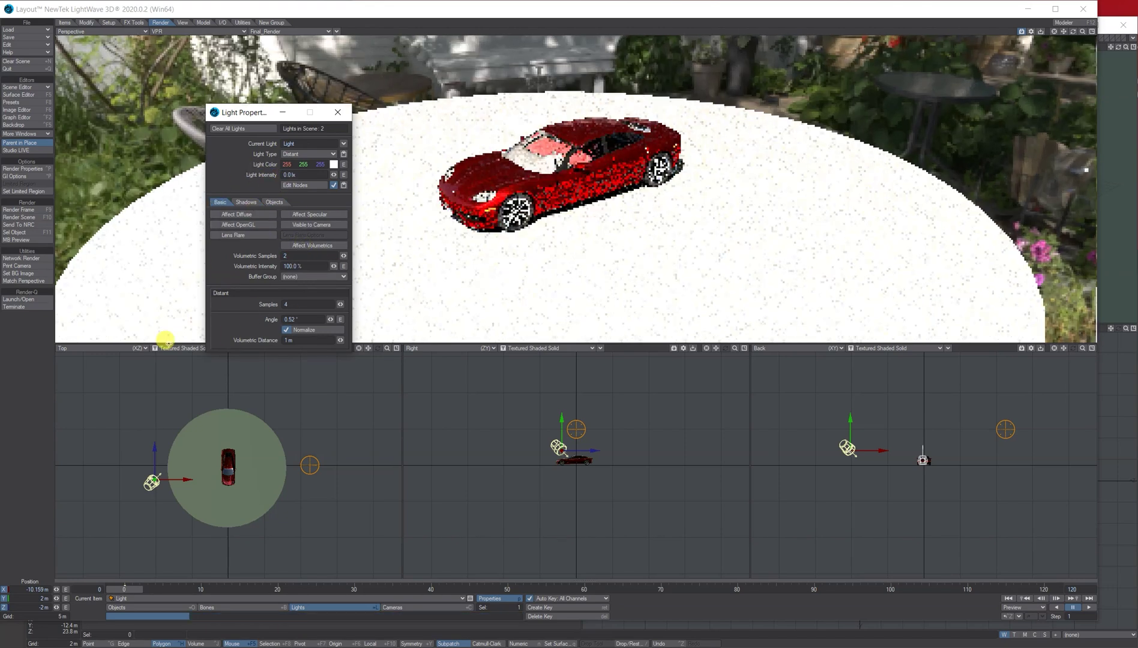
click(343, 143)
click(341, 149)
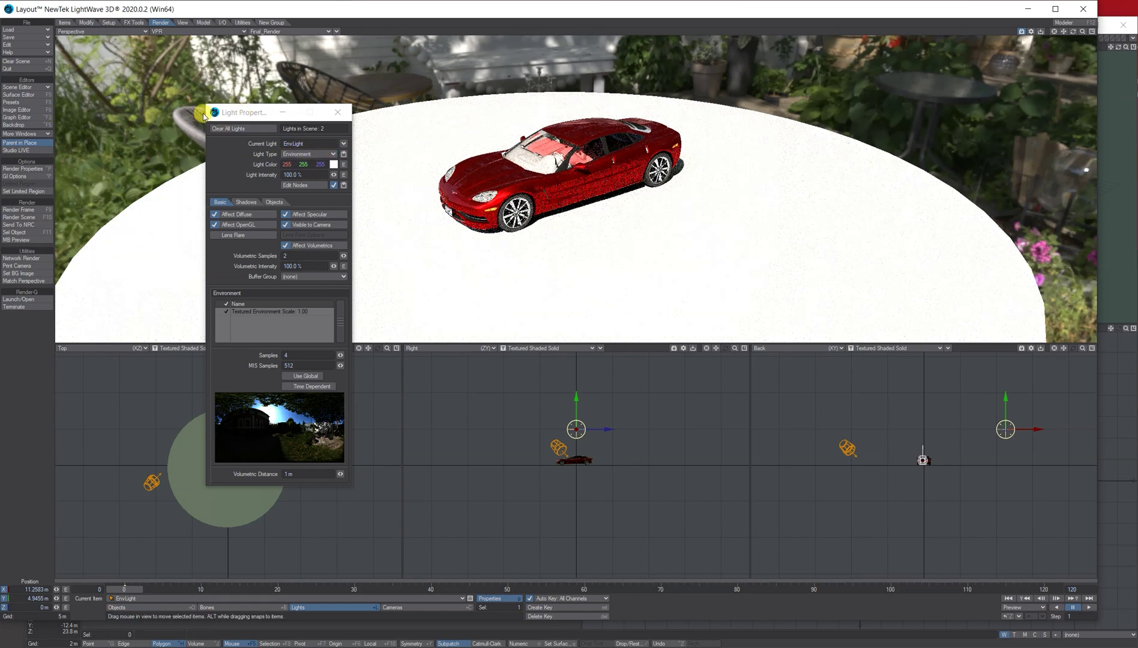
Set studio_garden_4k.hdr's RGB and alpha colour spaces to Linear in the Image Editor
click(27, 111)
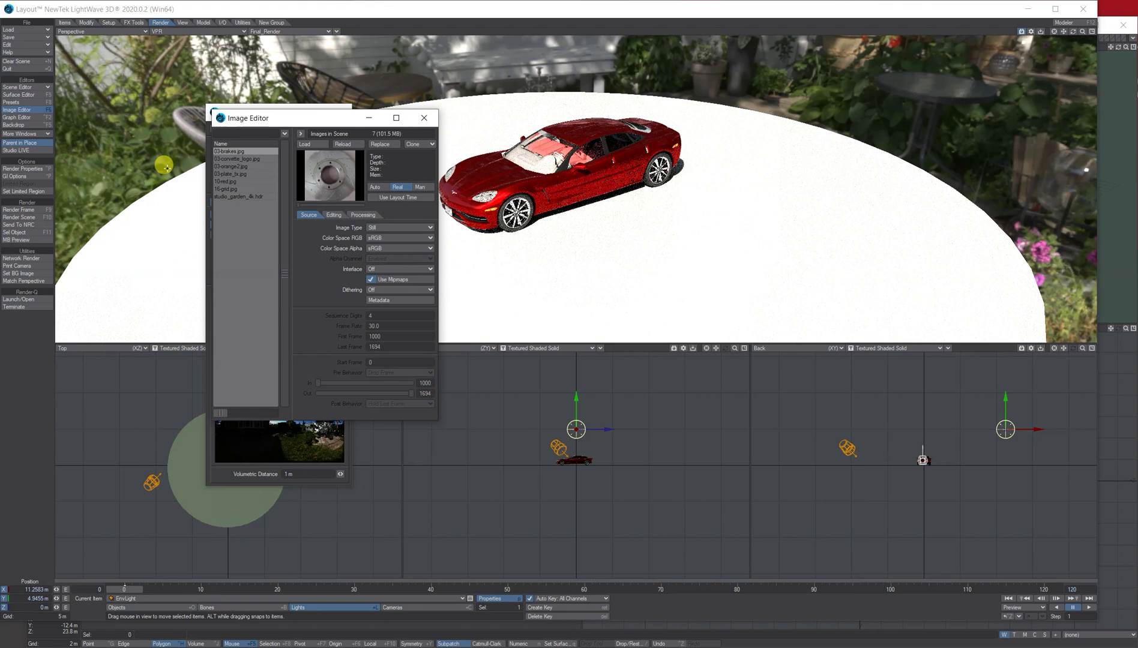
click(256, 197)
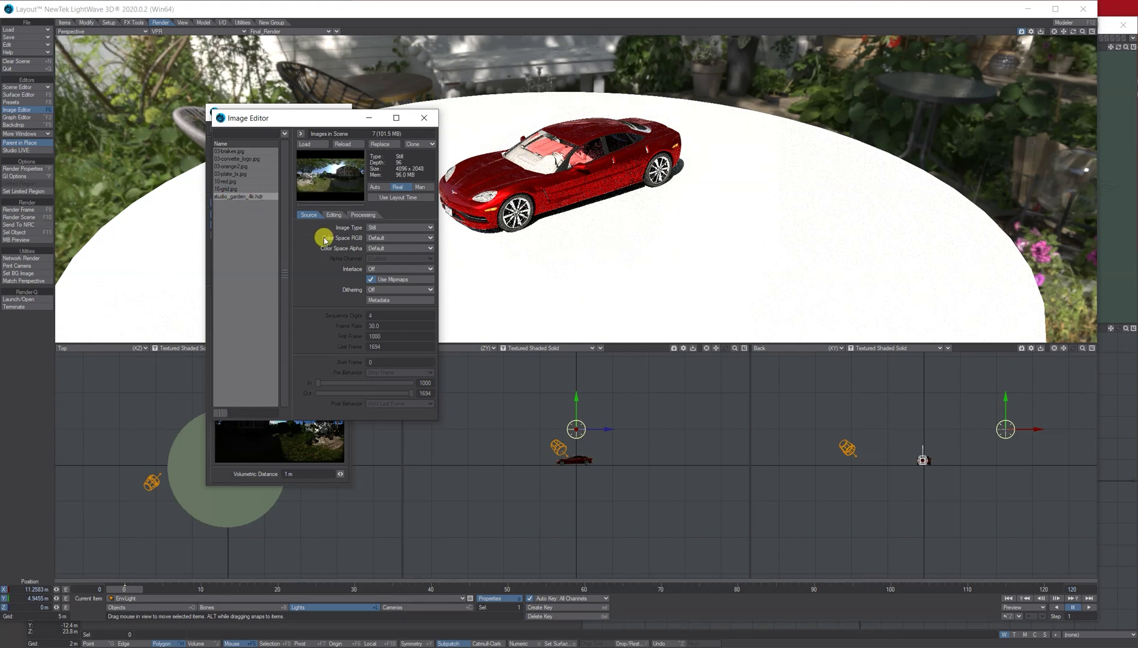
click(367, 238)
click(369, 245)
click(373, 248)
click(377, 254)
click(226, 181)
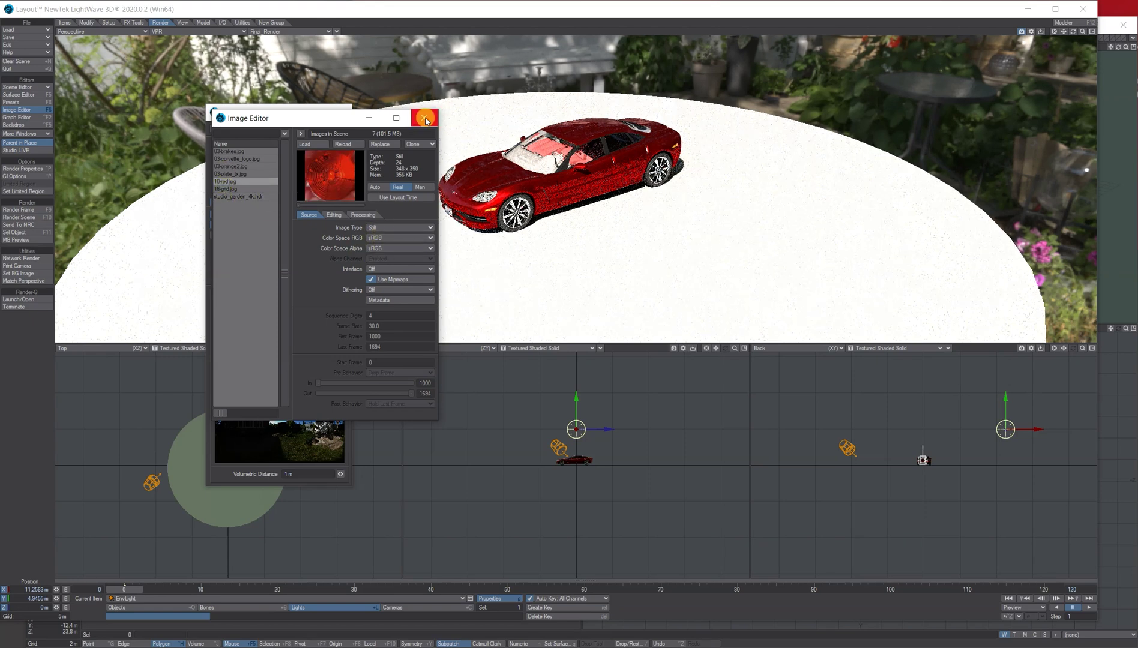
click(425, 119)
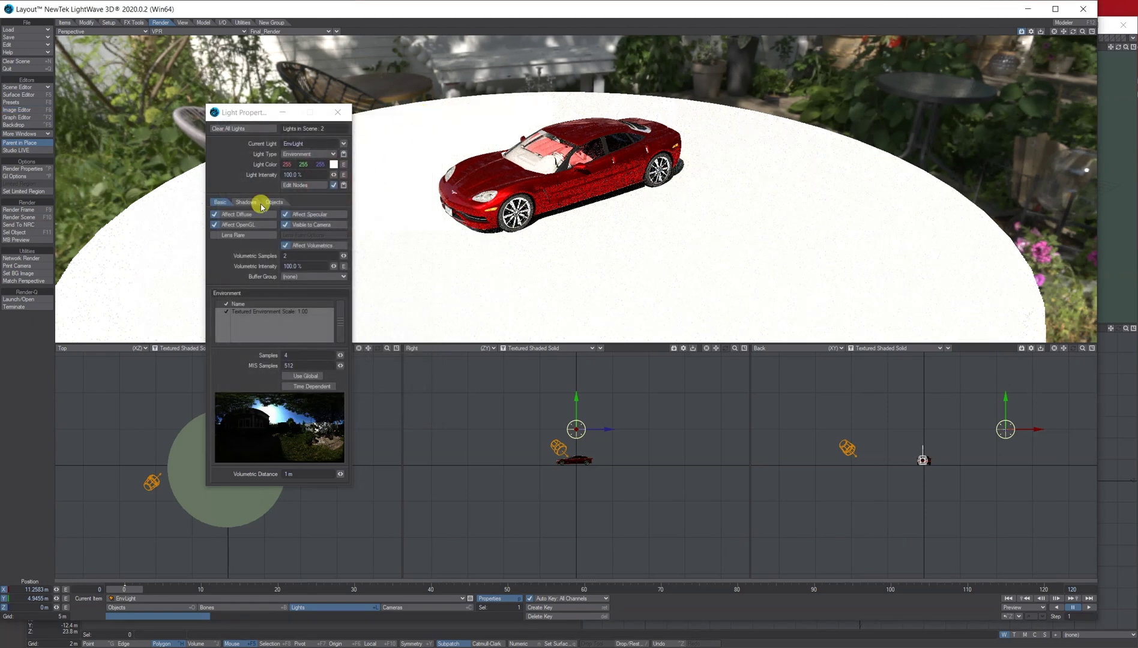
Re-enable the distant Light's diffuse, specular and OpenGL at 5.0 lx, then return to EnvLight
click(265, 312)
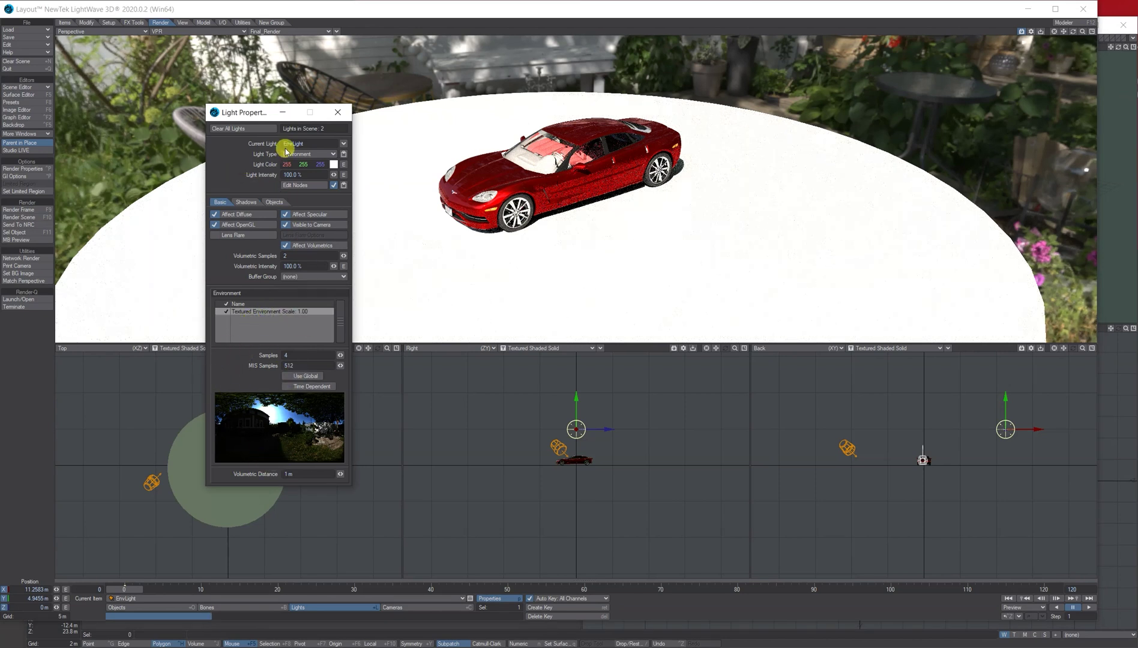
click(340, 144)
click(341, 139)
click(248, 225)
click(294, 174)
text(5)
key(Tab)
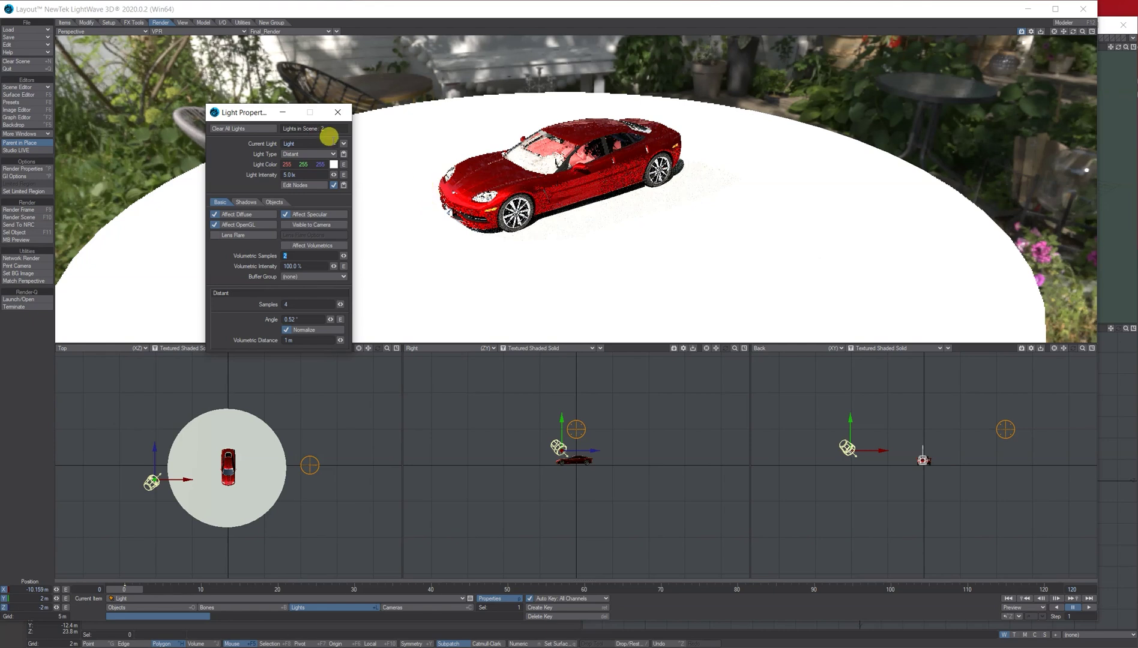
click(343, 144)
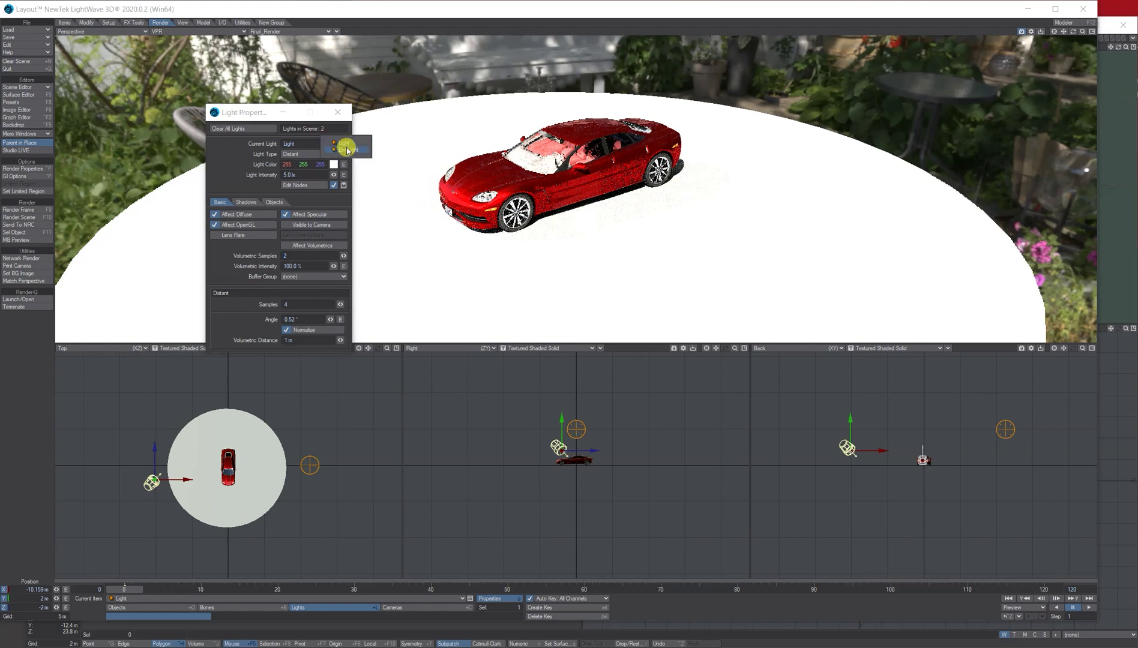
click(347, 150)
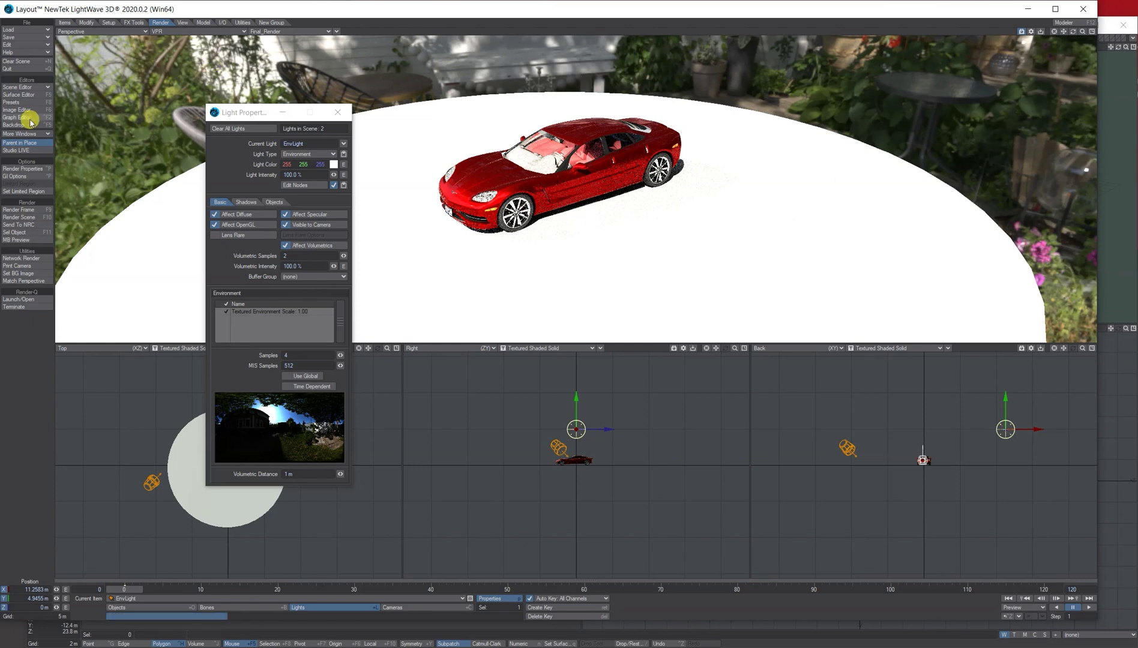
Enable Use Background Color (black) in the Backdrop compositing settings
click(23, 126)
click(224, 118)
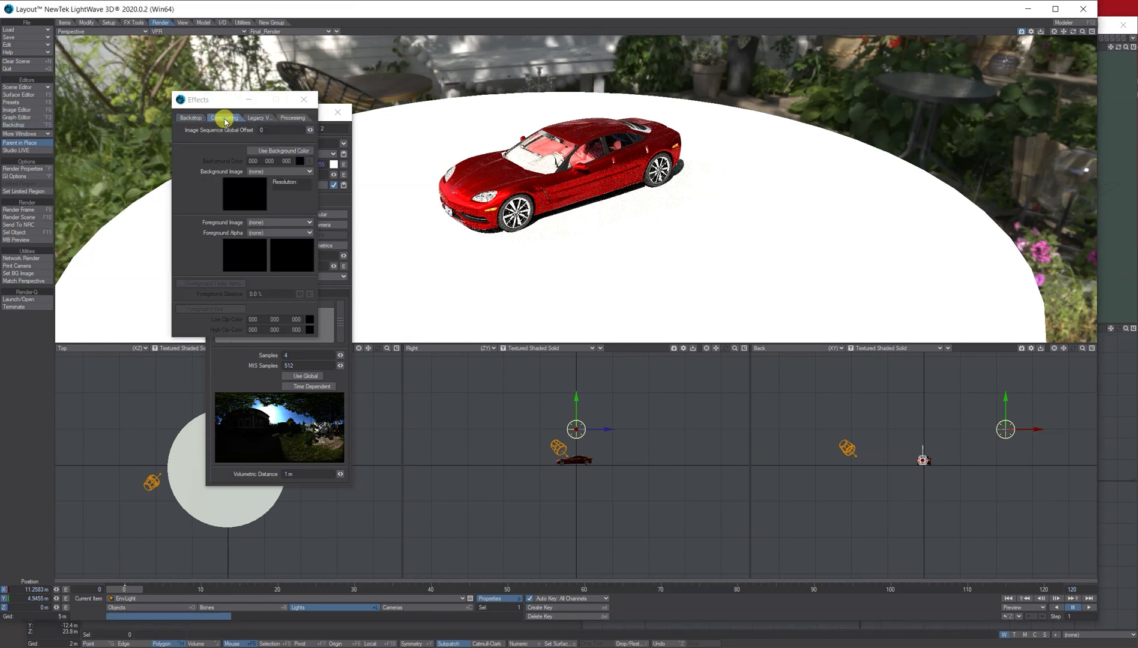
click(278, 150)
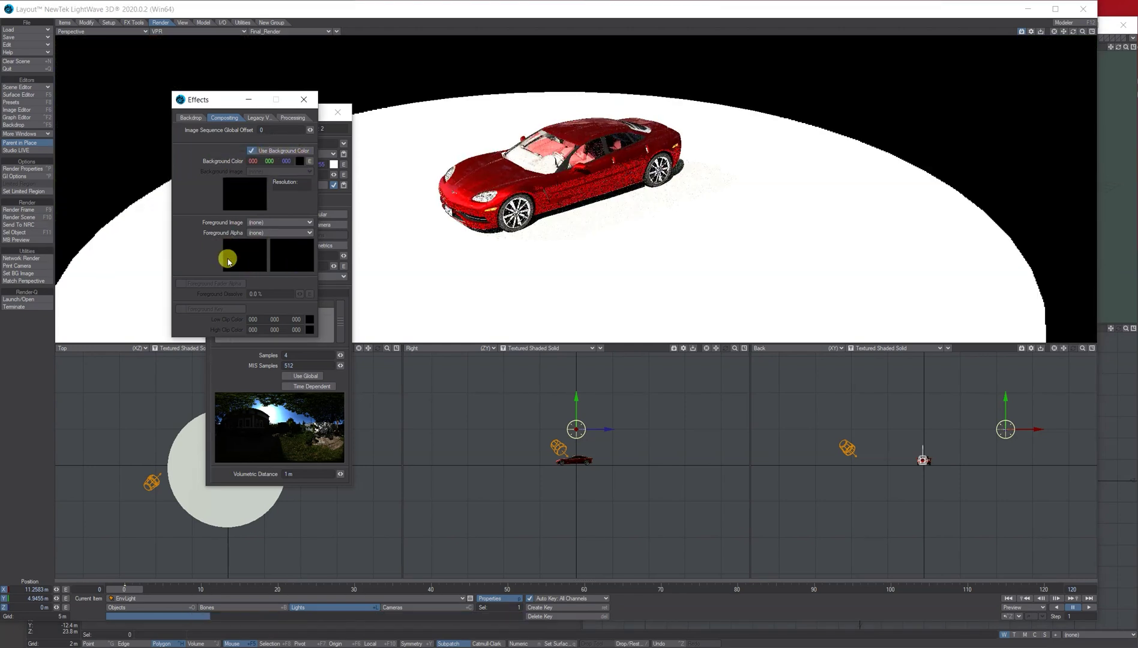
click(304, 102)
click(288, 312)
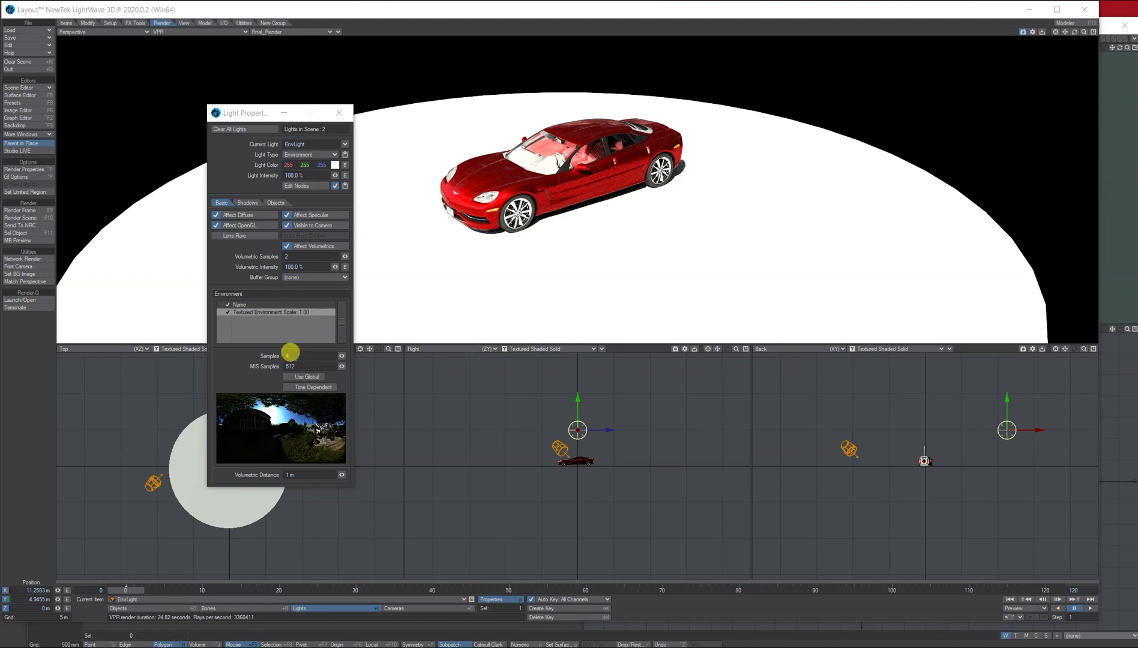
drag(289, 355, 248, 351)
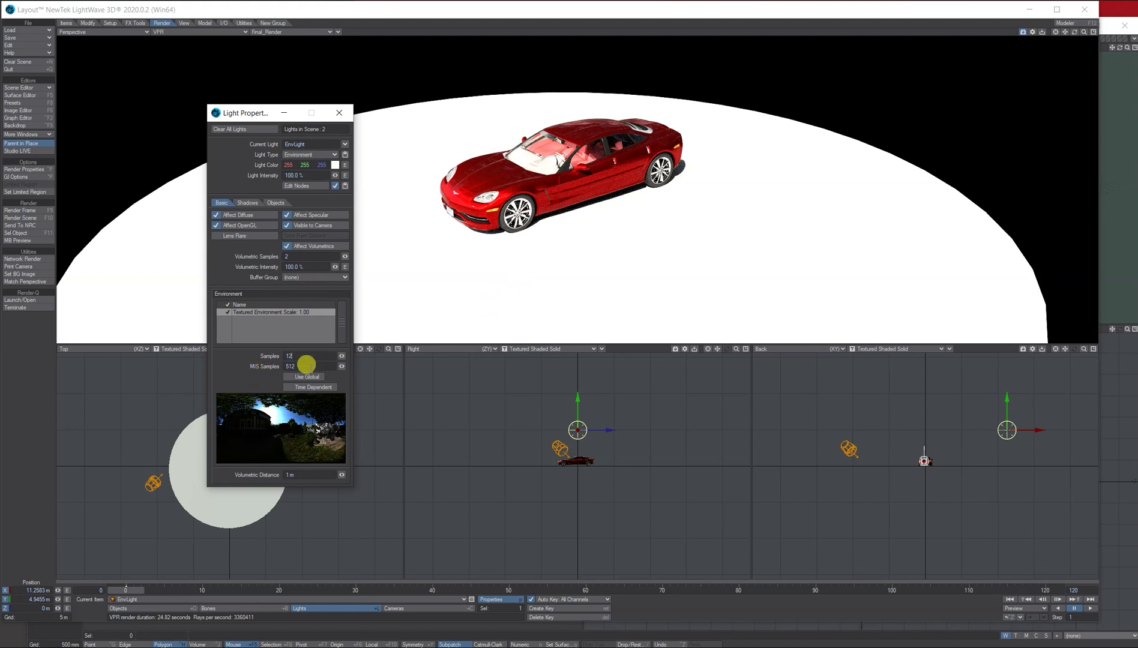
click(306, 363)
text(102)
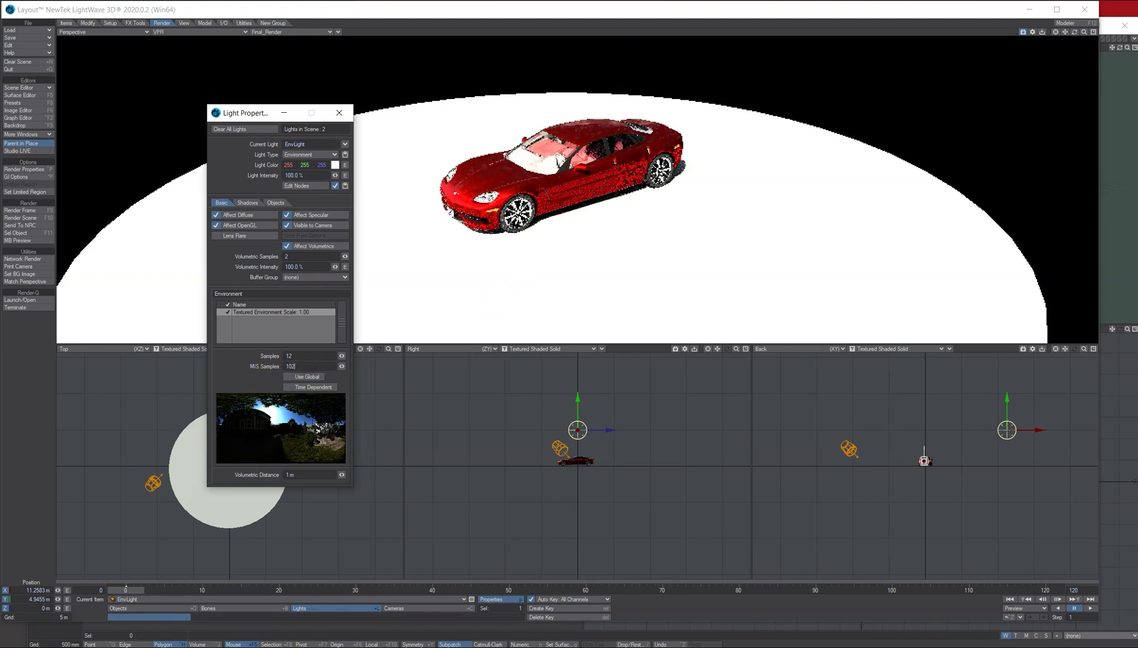
text(4)
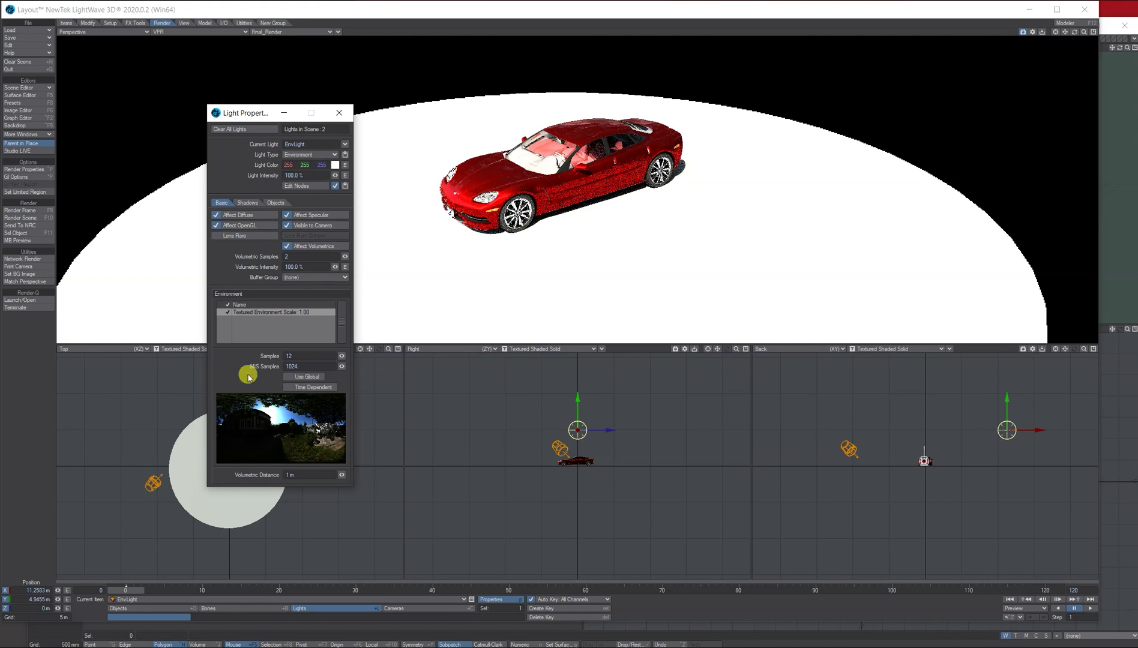
key(Return)
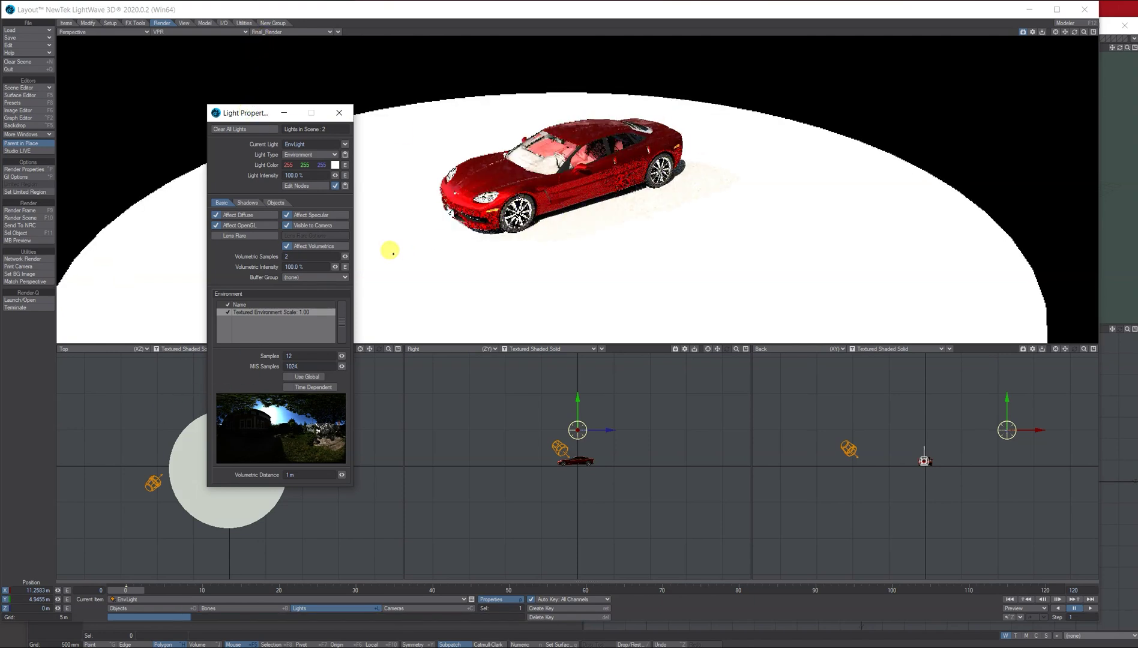
click(335, 113)
key(p)
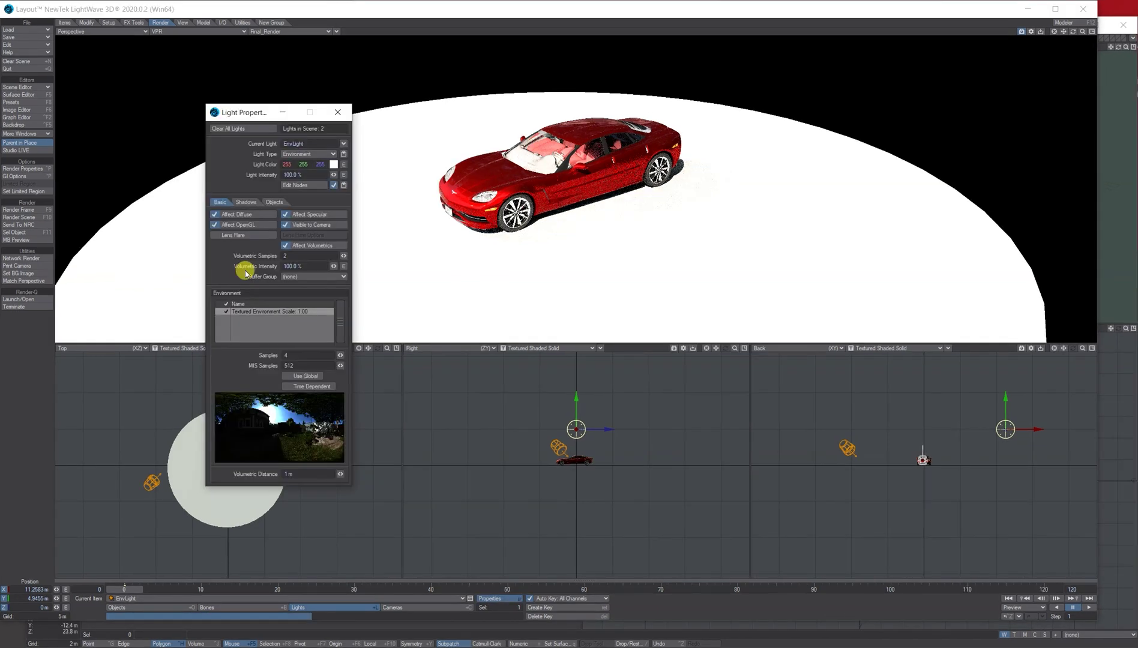